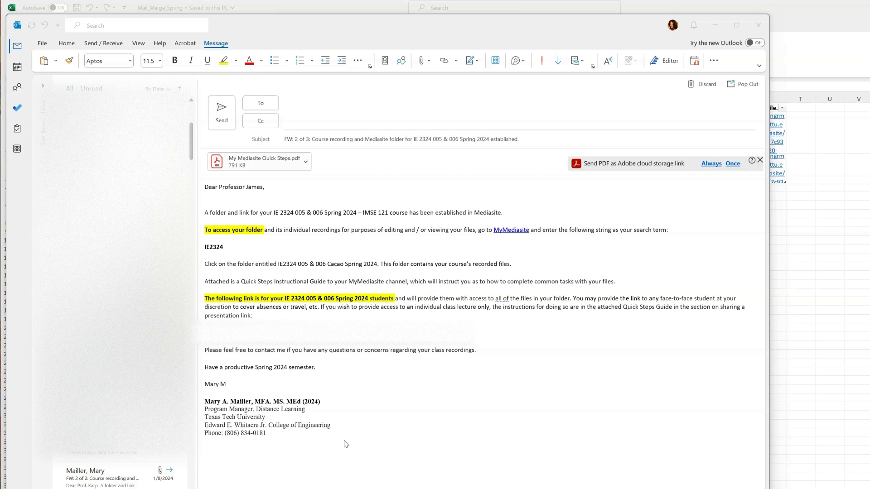
Bring the Mail_Merge_Spring Excel table forward to review its Email-through-Link columns for two course rows.
click(825, 395)
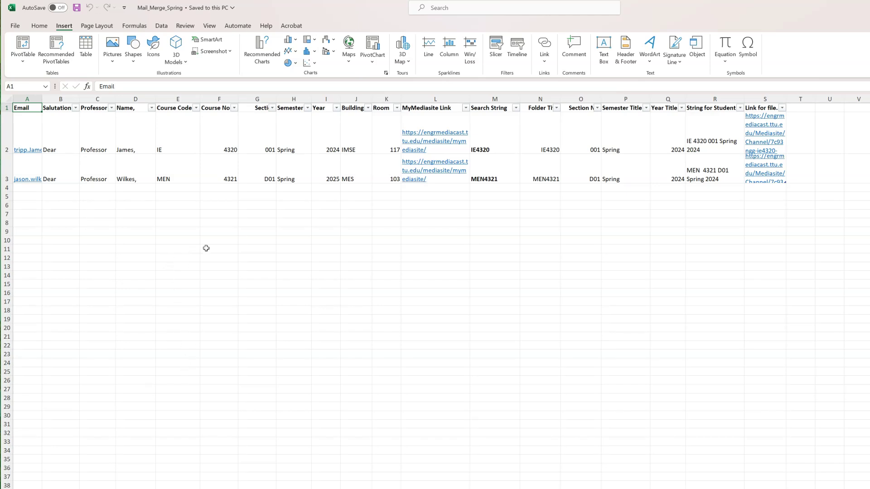
click(174, 169)
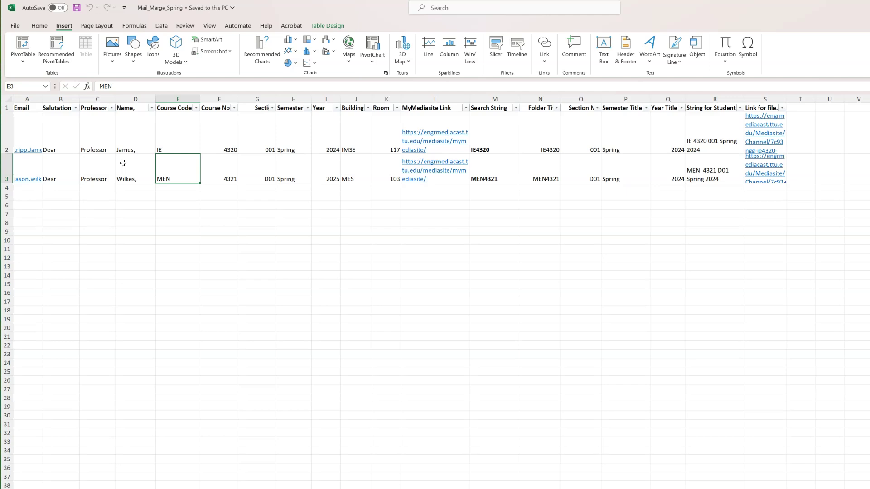
click(111, 109)
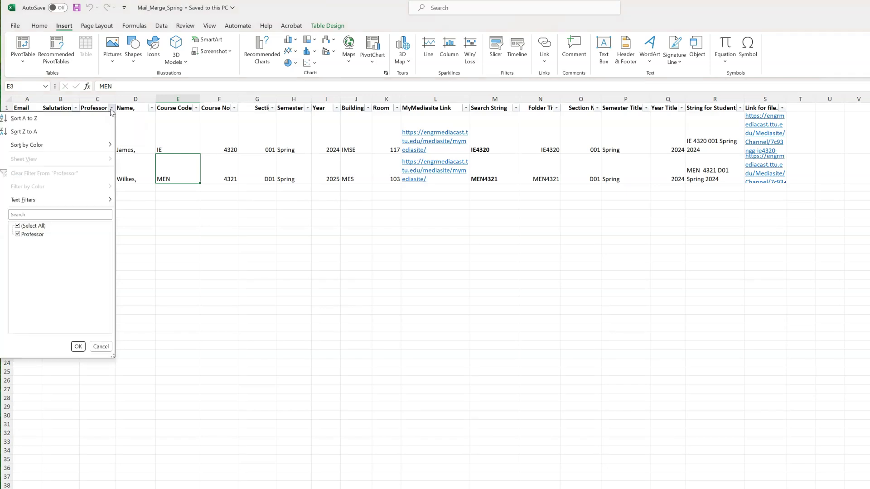
click(226, 136)
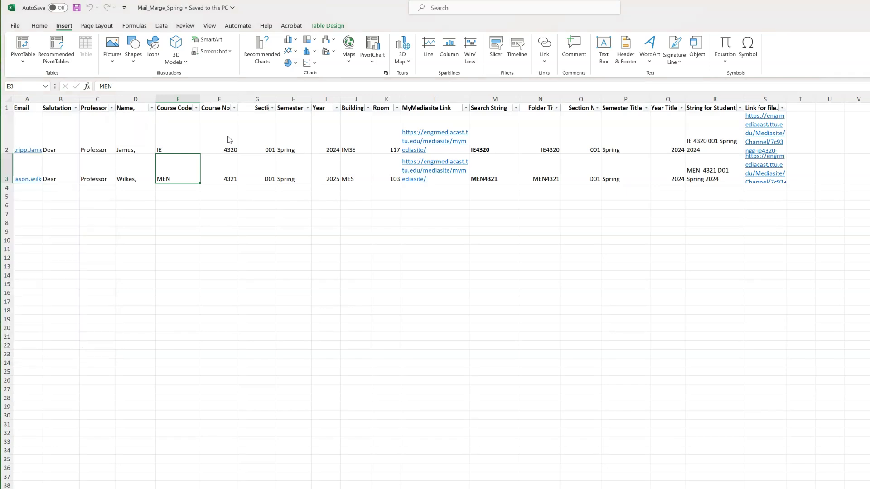
click(228, 137)
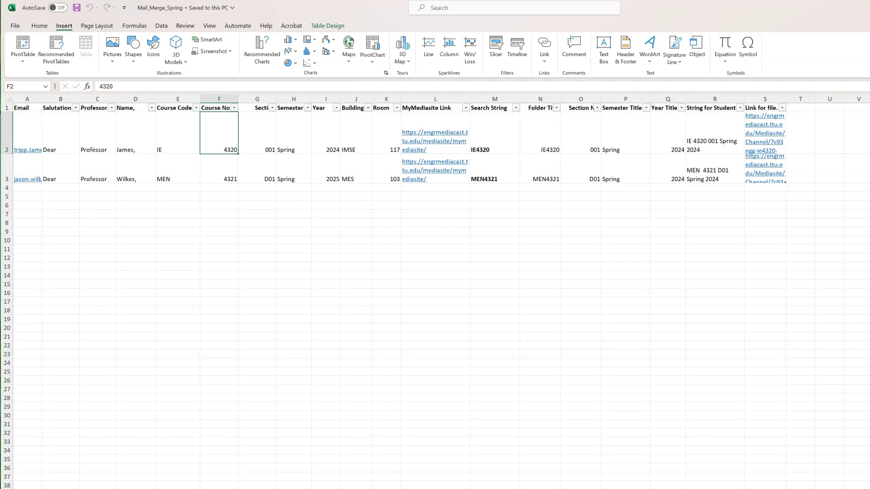
Select and copy the whole e-mail body in Document9, then go to Word's File Home page.
mouse_move(424, 488)
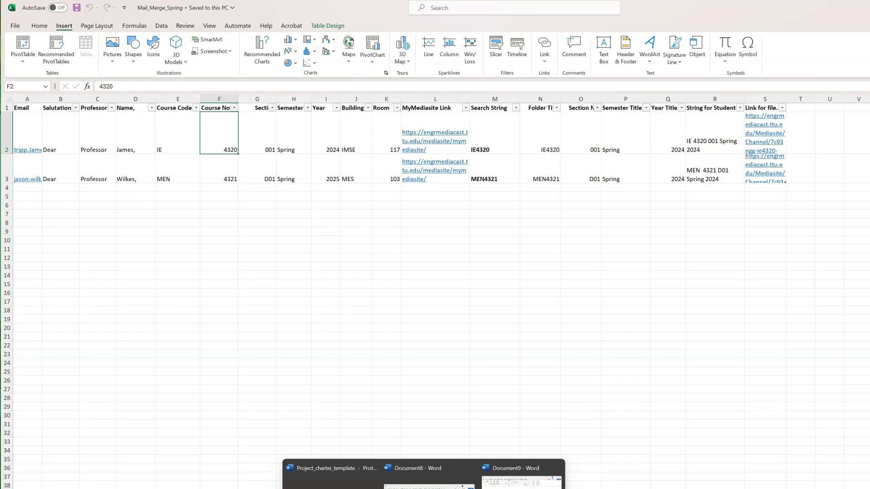
click(521, 474)
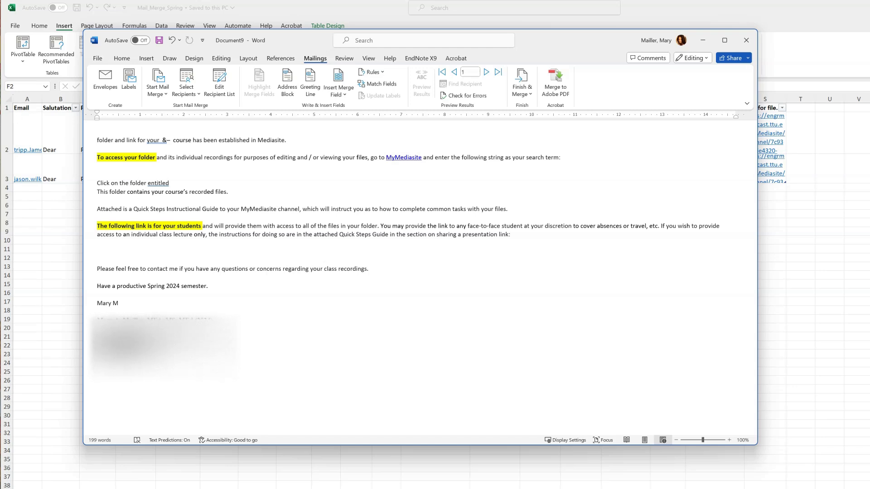
drag(199, 362, 113, 148)
key(ctrl+c)
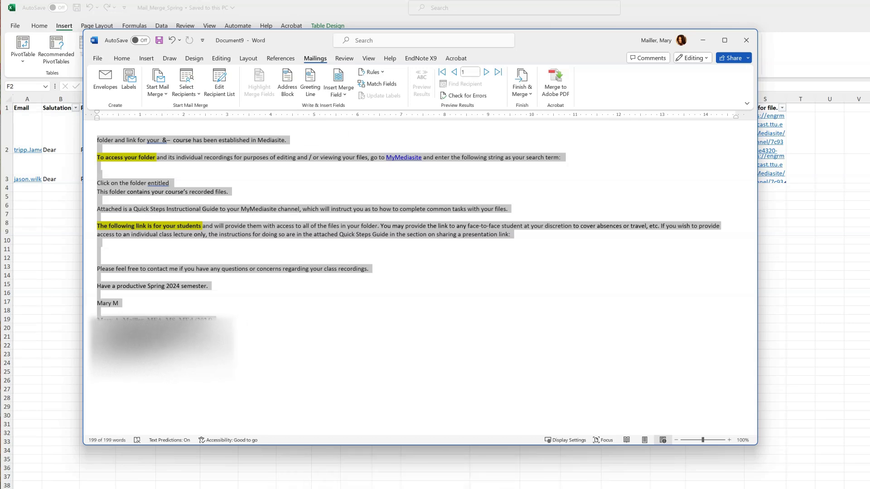
mouse_move(424, 488)
click(98, 58)
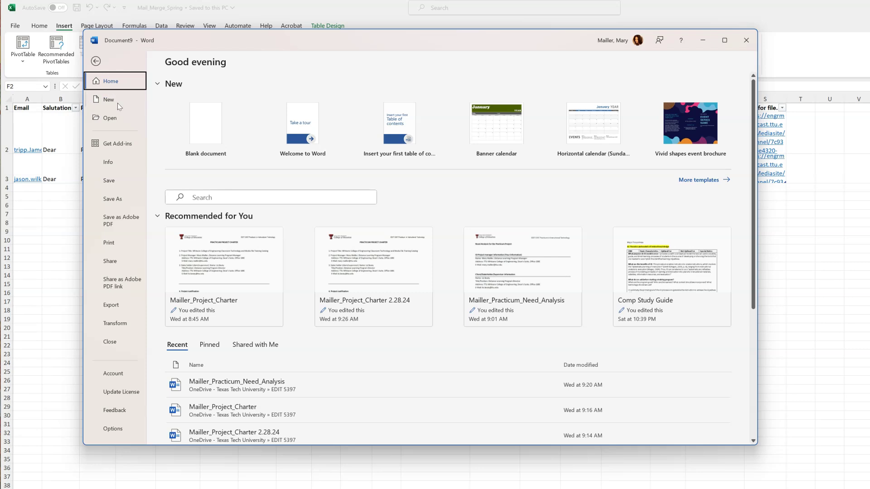
Create a new blank document, paste the copied e-mail body into it, and maximise the window.
click(116, 100)
click(231, 152)
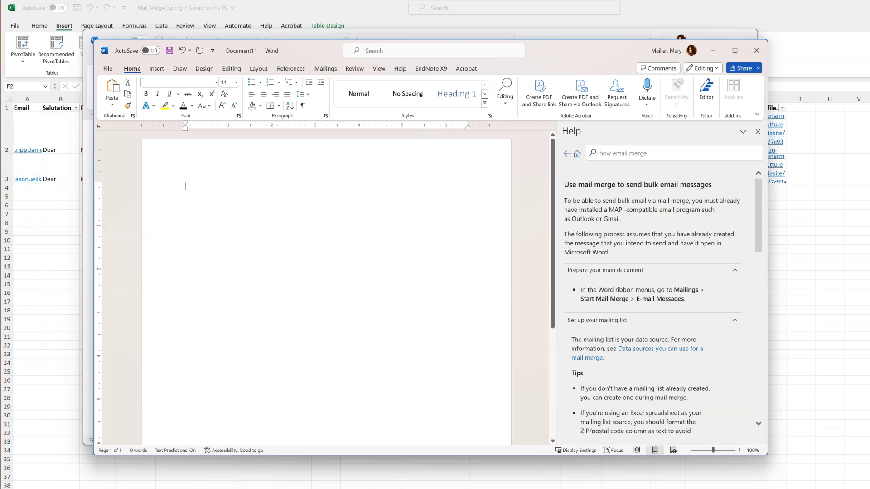
right_click(195, 201)
click(210, 266)
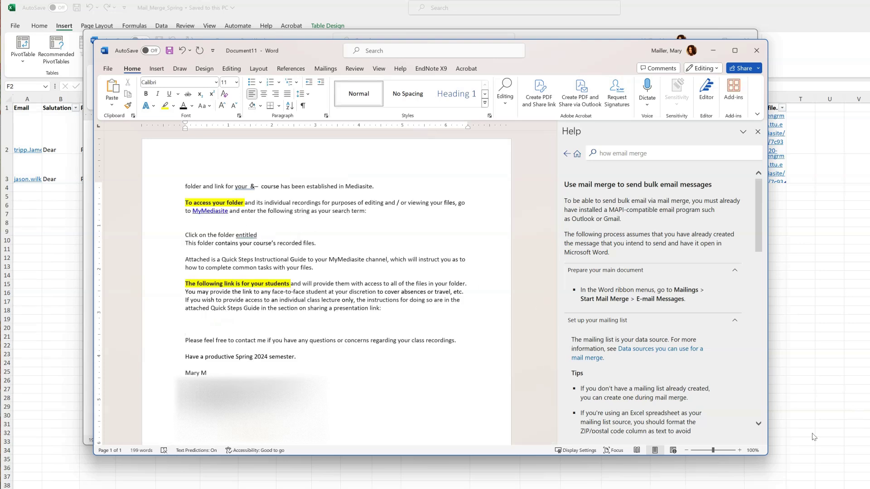
drag(764, 451, 833, 488)
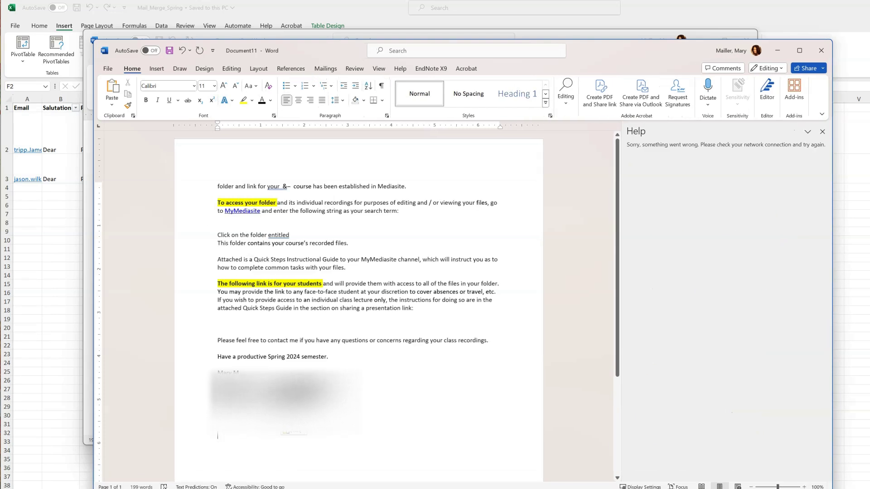
Rejoin the capital F to 'Folder' and add two blank lines above the opening sentence.
click(219, 186)
key(Return)
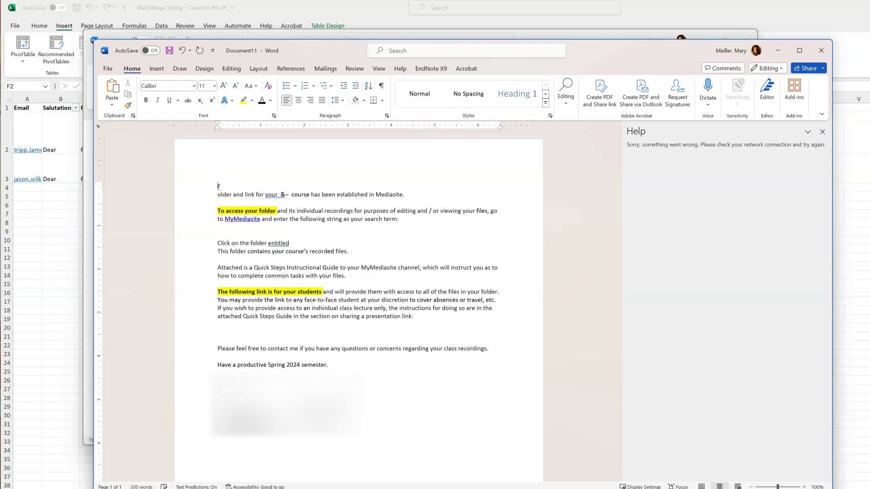
key(BackSpace)
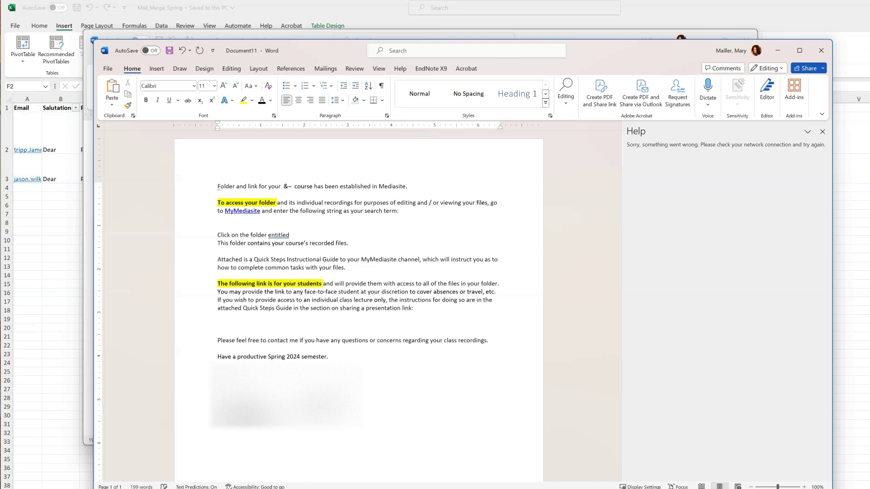
click(217, 186)
key(Return)
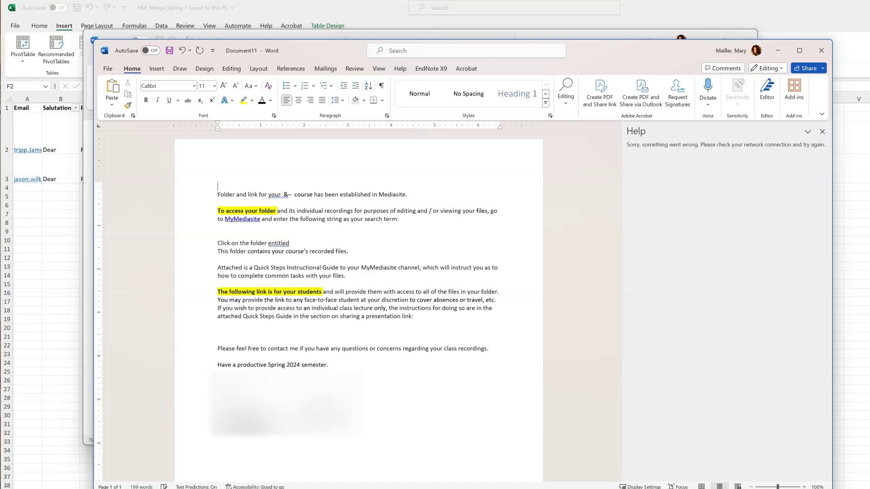
key(Return)
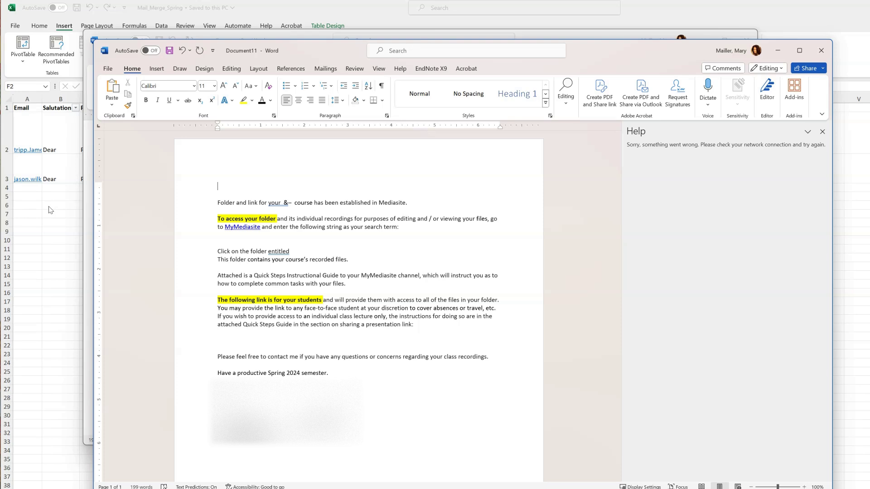
Switch back to the Excel recipient list, then show the open Word windows.
key(alt+Tab)
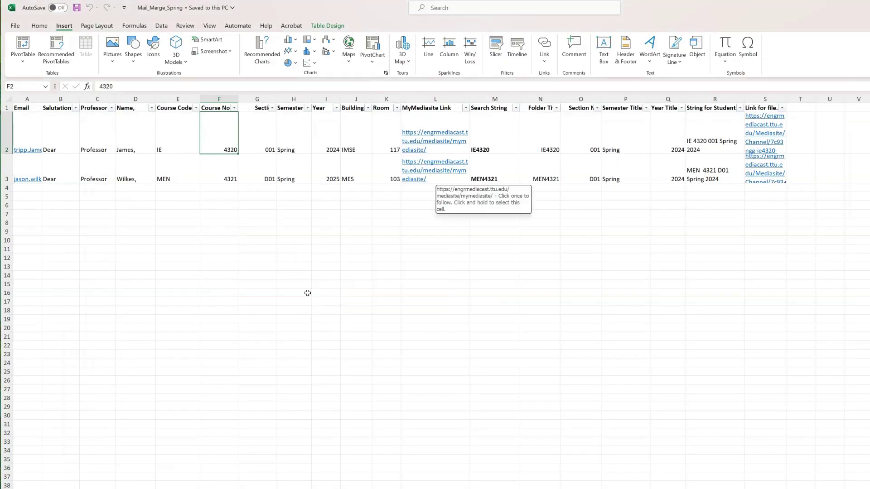
mouse_move(523, 488)
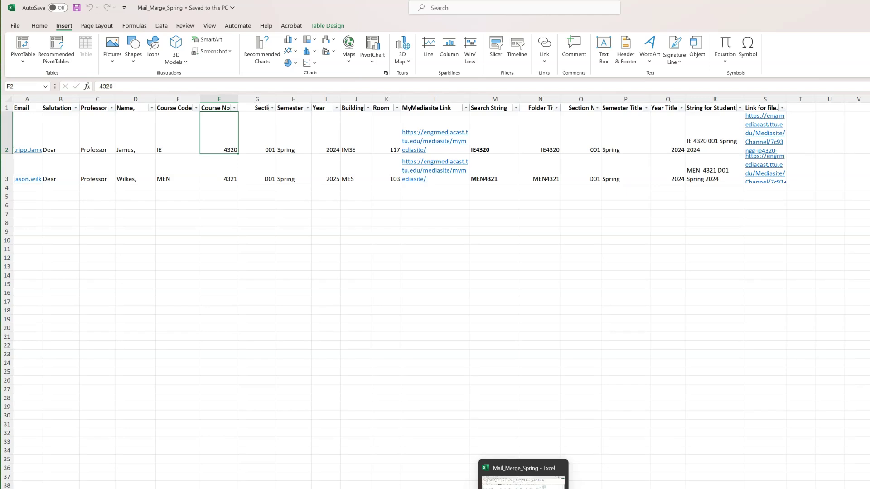
click(423, 488)
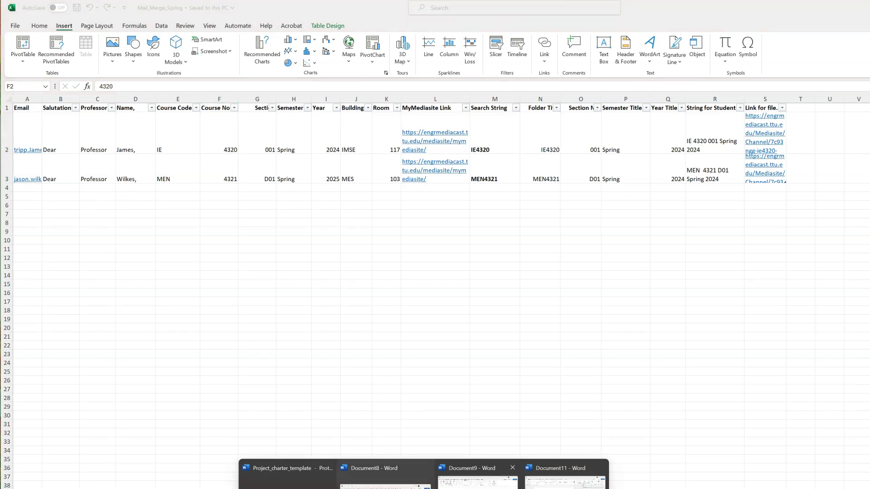
Set Document11 up as an E-mail Messages mail merge and close the Help pane.
click(564, 476)
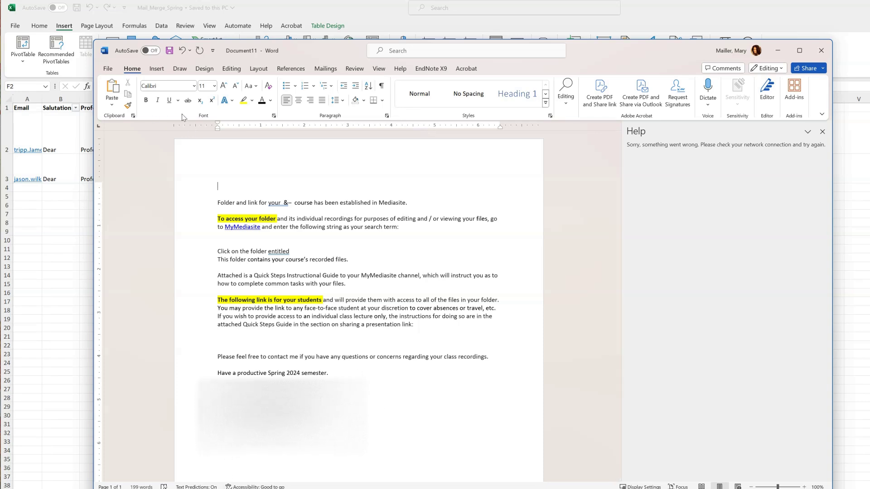
click(329, 70)
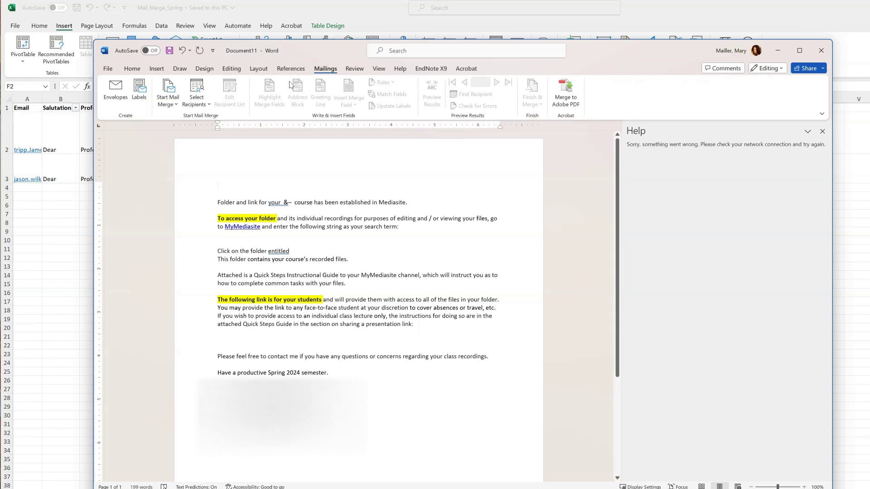
click(171, 100)
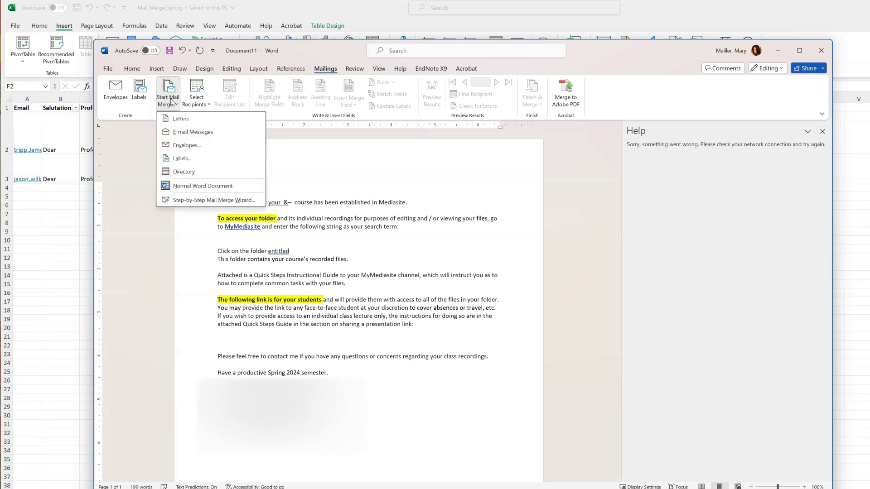
click(185, 132)
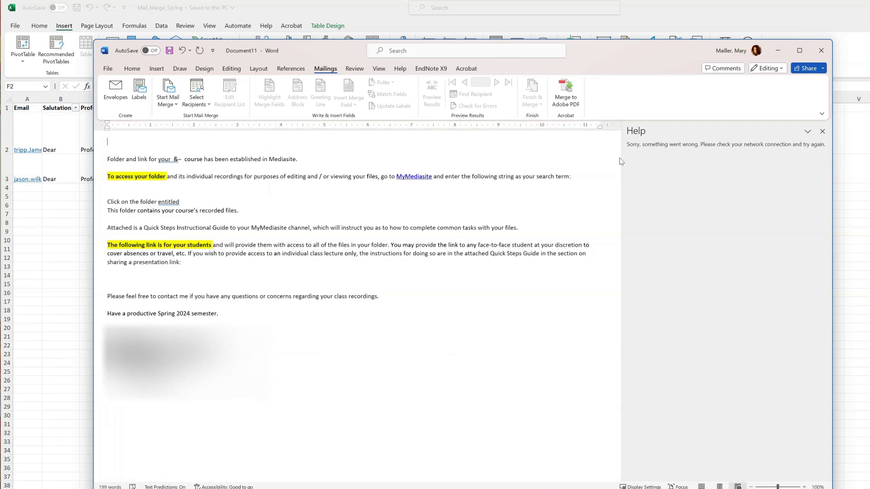
click(822, 132)
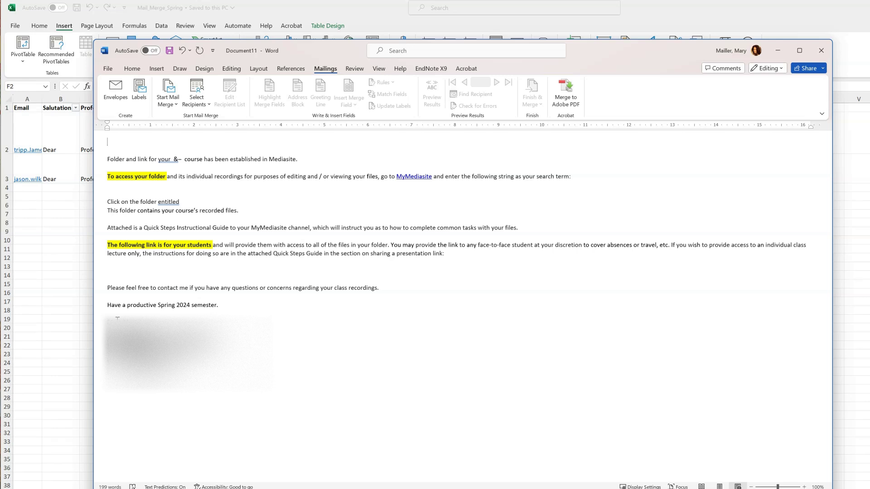
Use Sheet1$ of Mail_Merge_Spring in DATA (D:) > Word Tutorials as the existing recipient list.
click(210, 105)
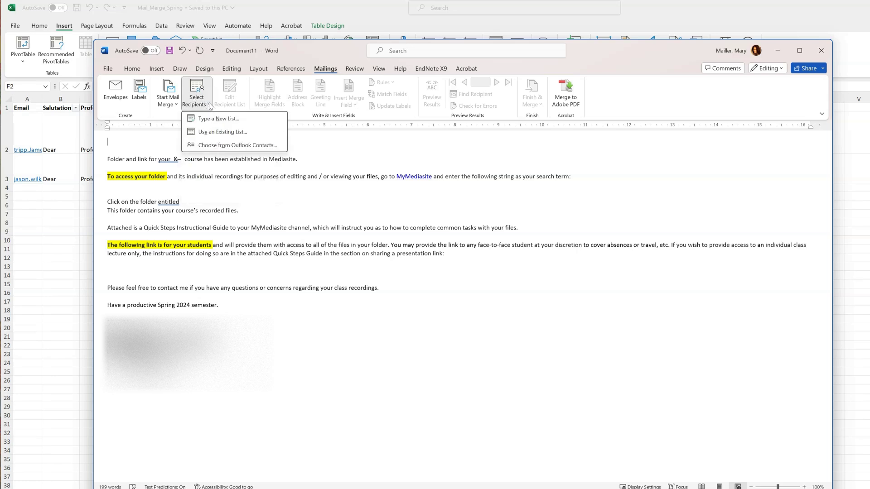
click(202, 133)
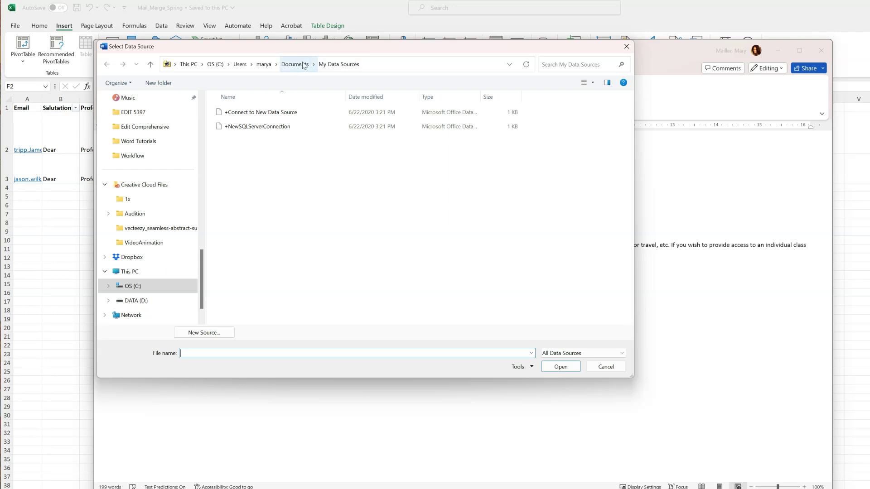
click(162, 300)
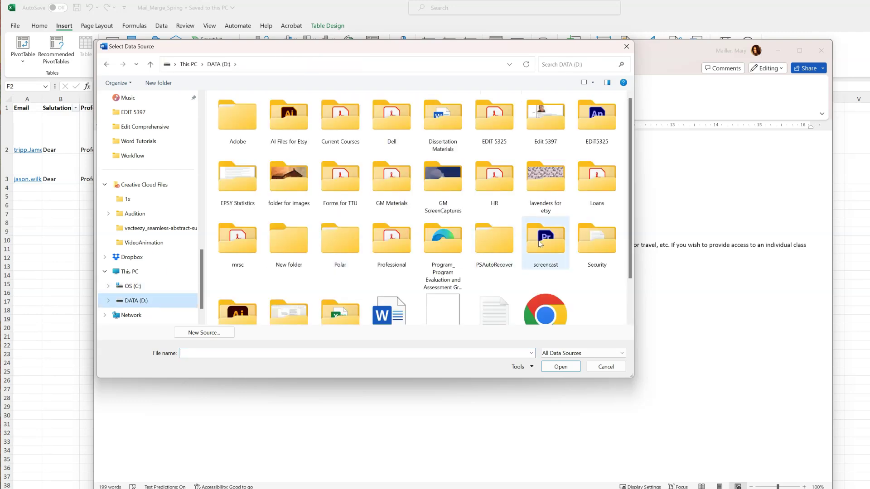
scroll(392, 279, down, 1)
double_click(340, 272)
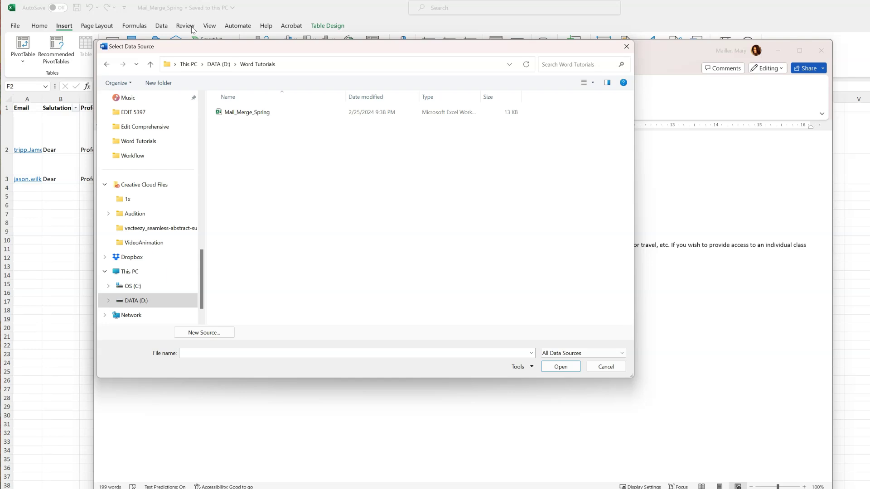
click(247, 112)
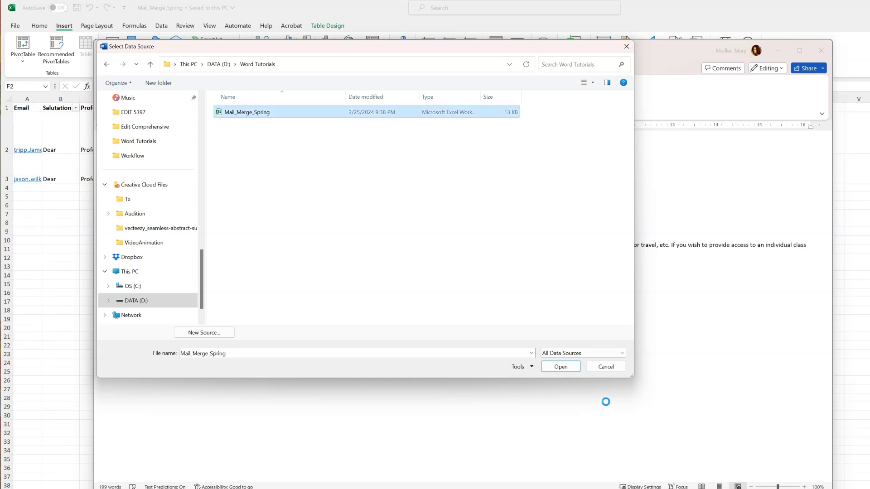
click(554, 366)
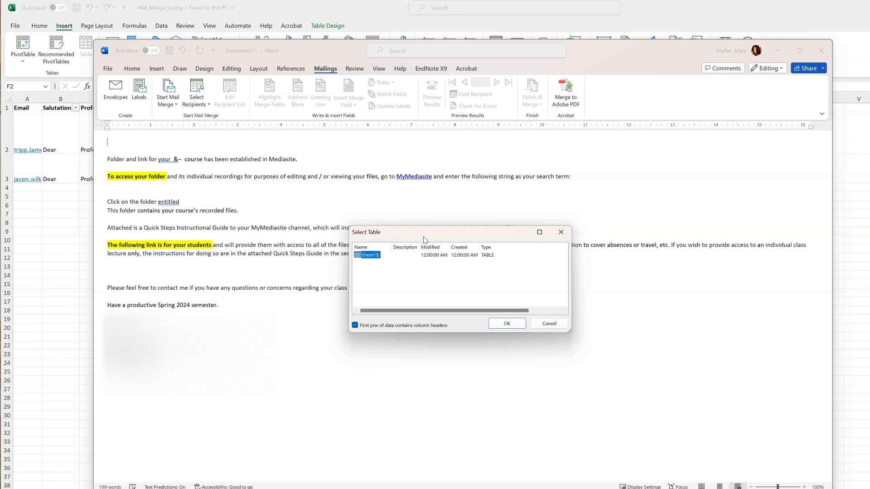
drag(424, 237, 389, 230)
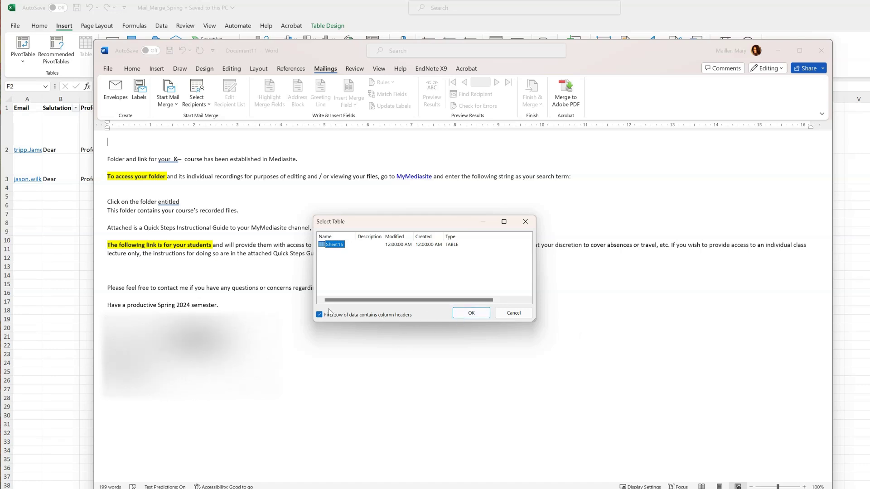
click(459, 312)
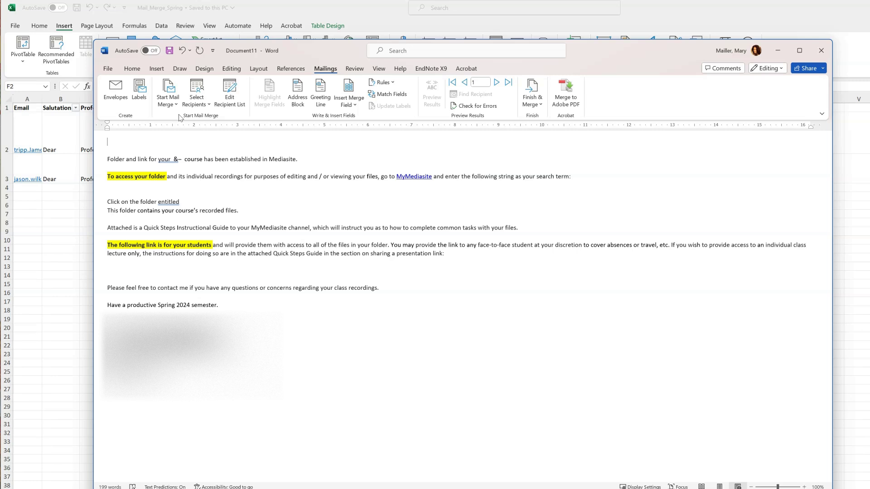
Insert the «Salutation», «Professor» and «Name» merge fields at the top of the letter.
click(357, 104)
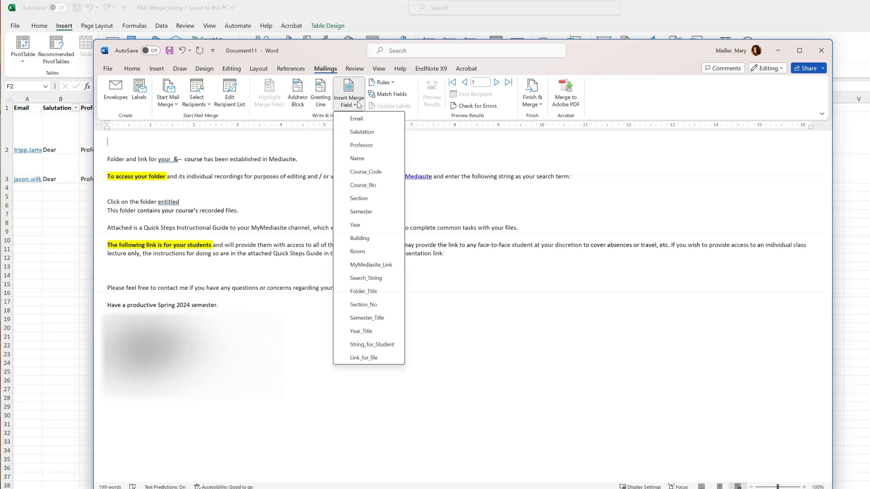
click(367, 135)
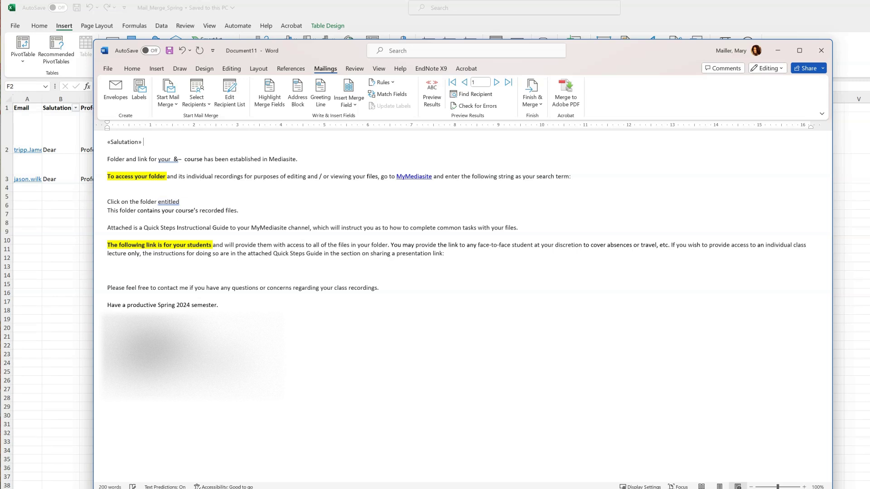
click(349, 103)
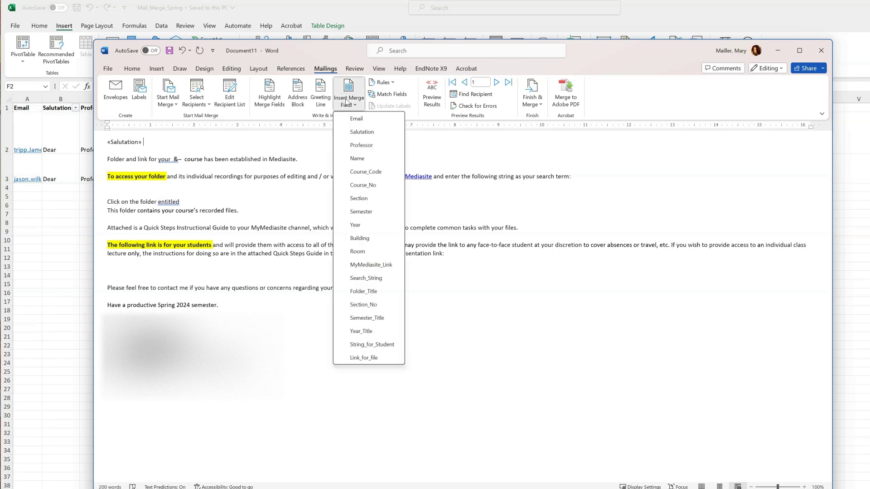
click(358, 145)
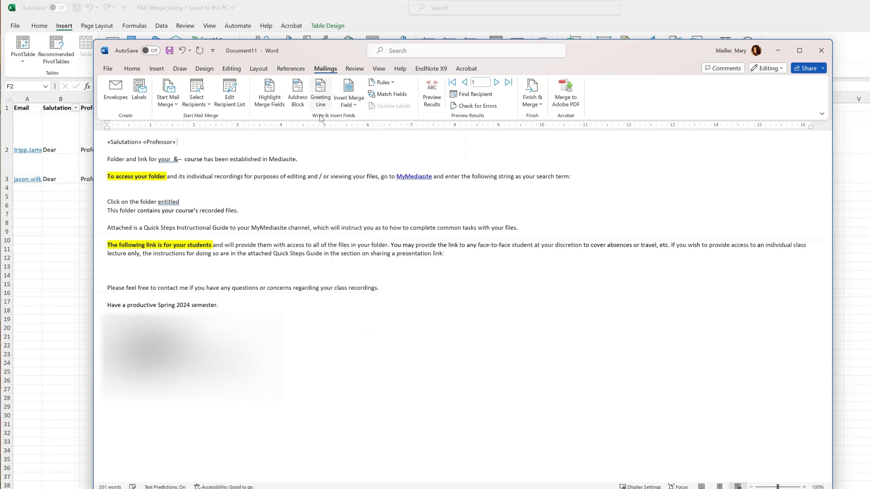
click(355, 105)
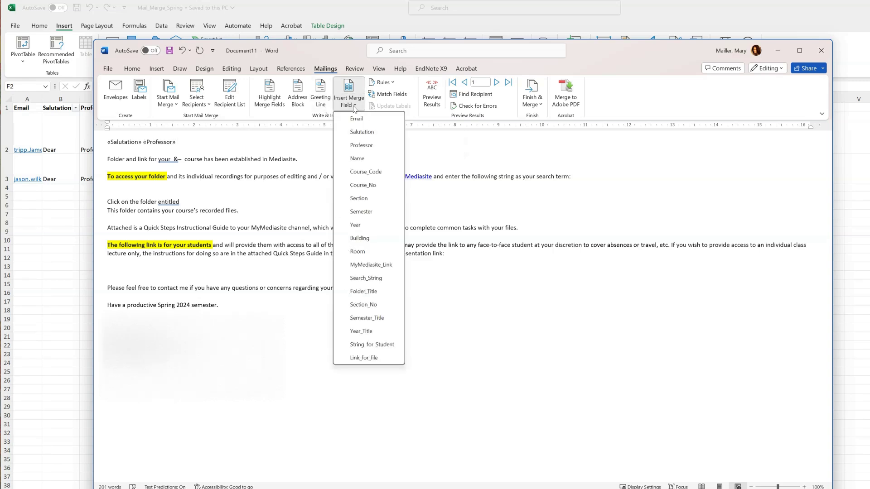
click(355, 158)
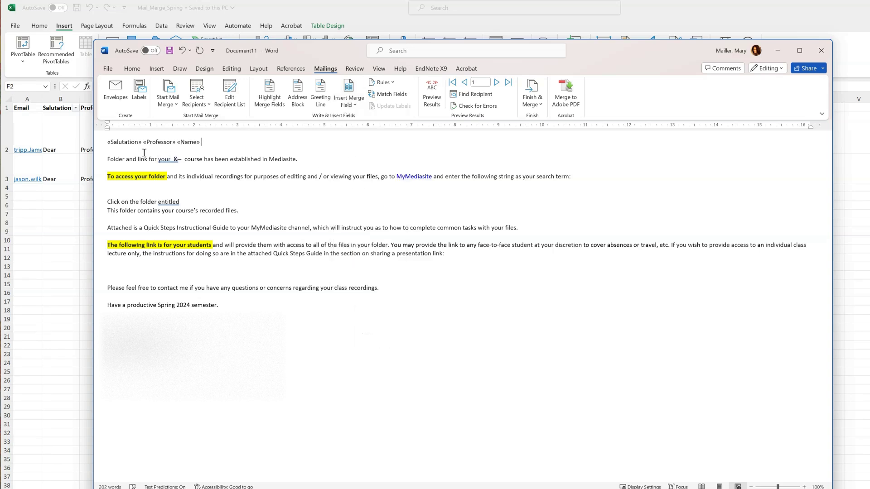
Insert the «Course_Code» field after 'your' and select the '&–' course placeholder.
double_click(168, 158)
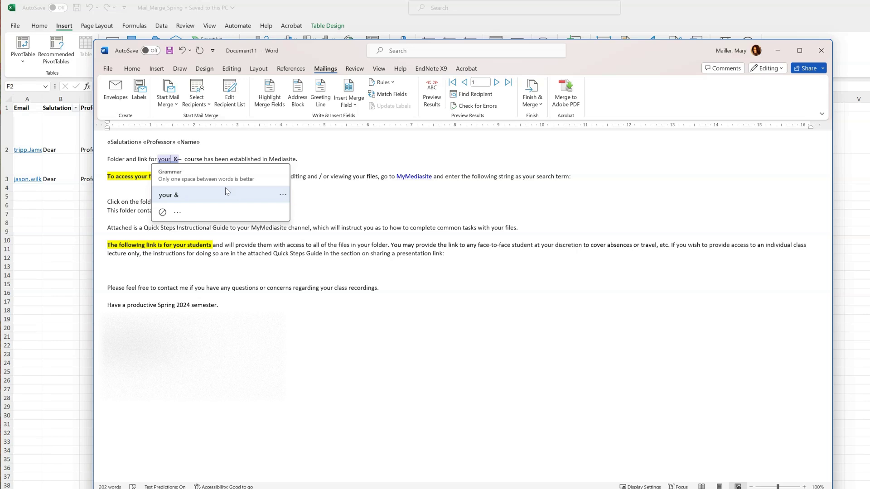
click(227, 192)
click(353, 101)
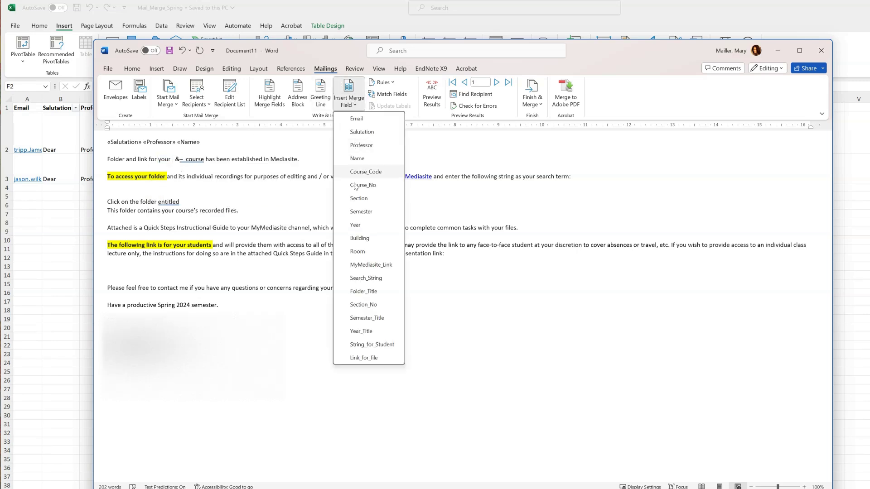
click(366, 172)
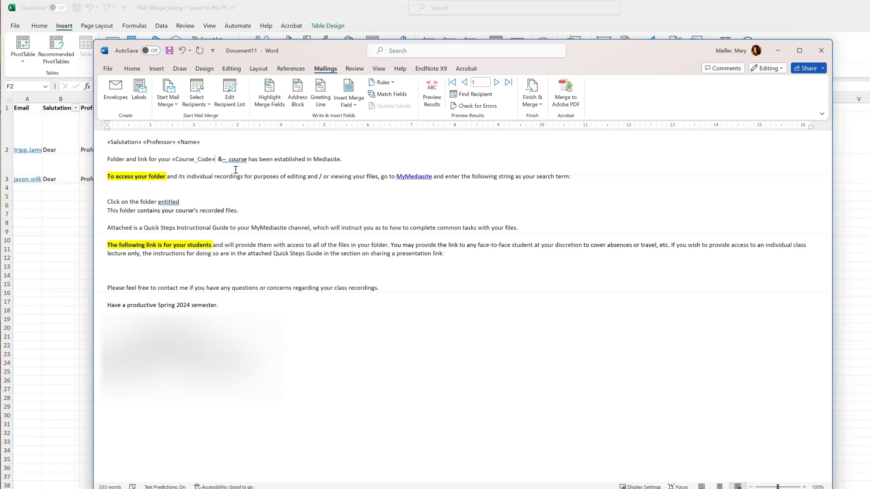
drag(248, 159, 224, 160)
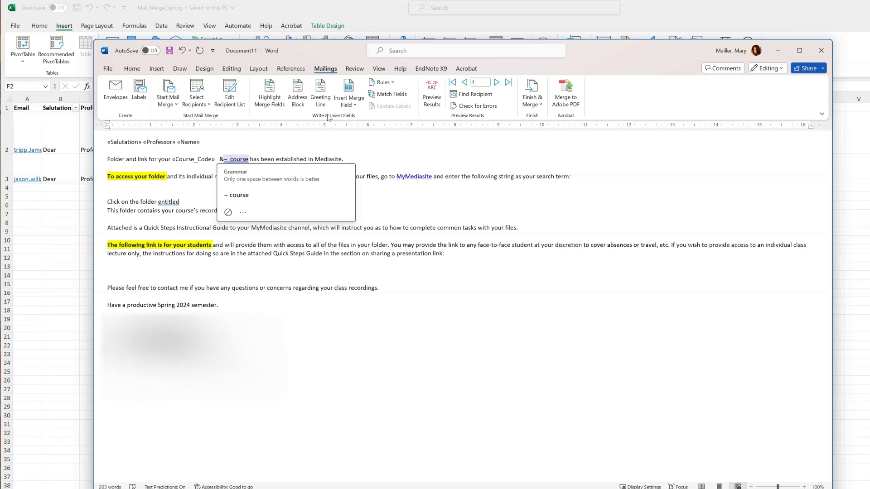
Insert the «Course_No» field after '&–' and put a space before 'course'.
click(349, 89)
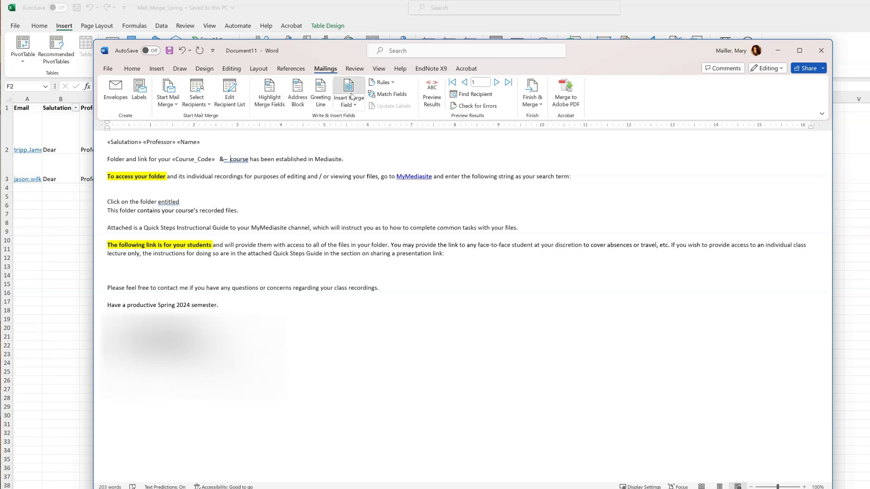
click(487, 311)
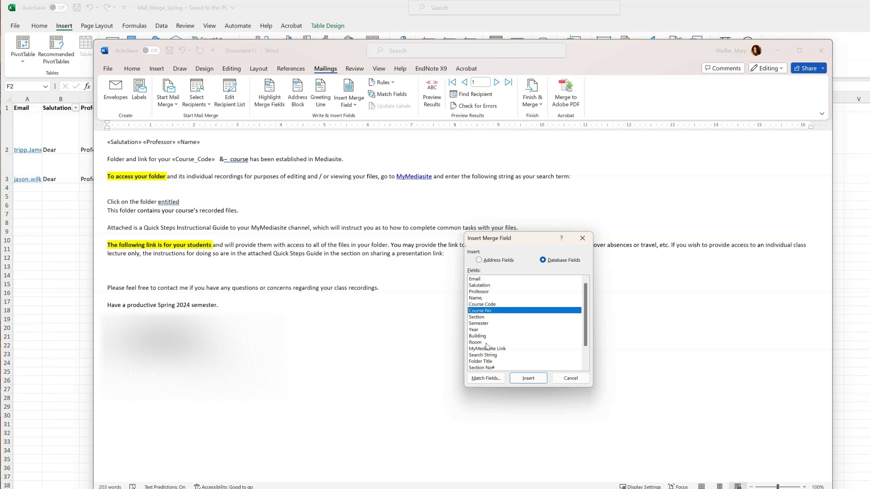
click(521, 382)
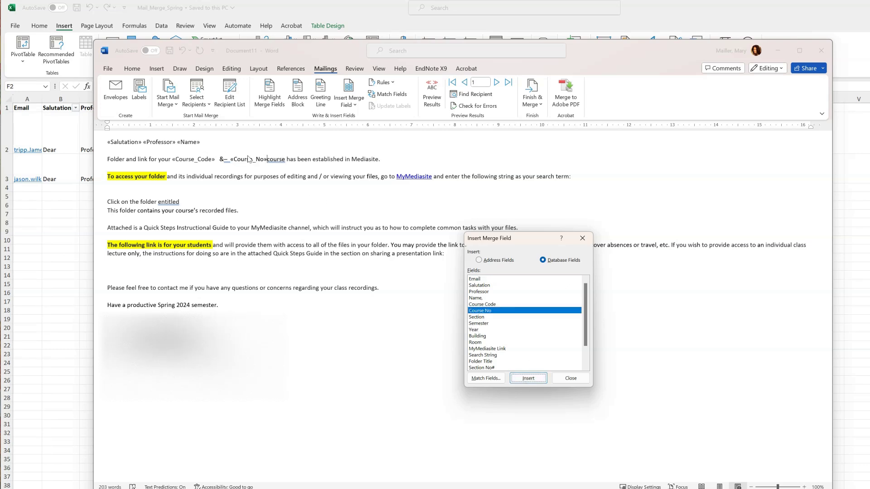
click(570, 379)
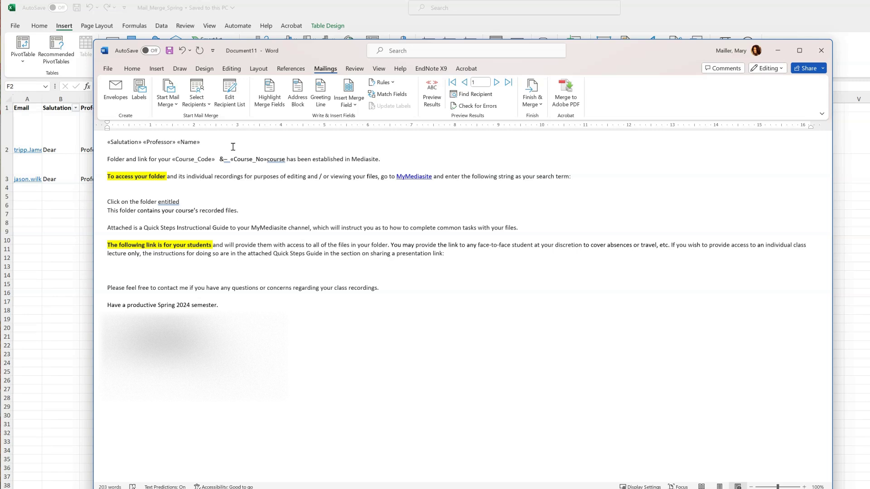
click(268, 159)
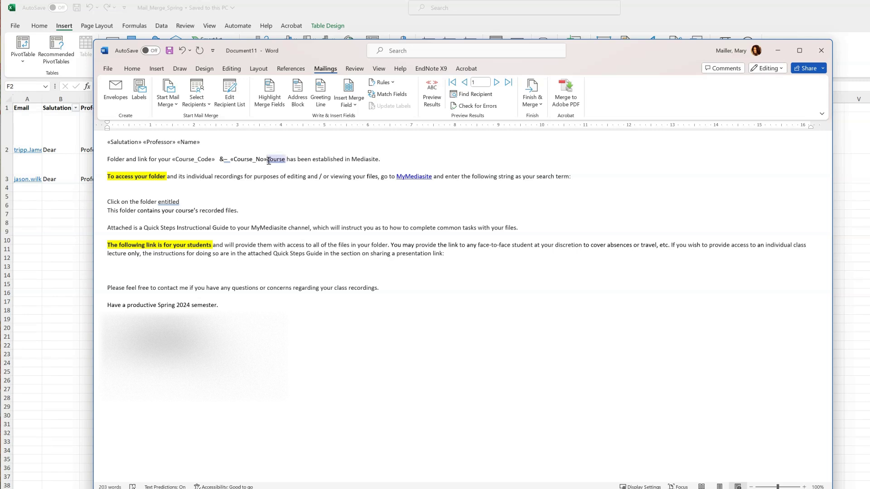
click(368, 183)
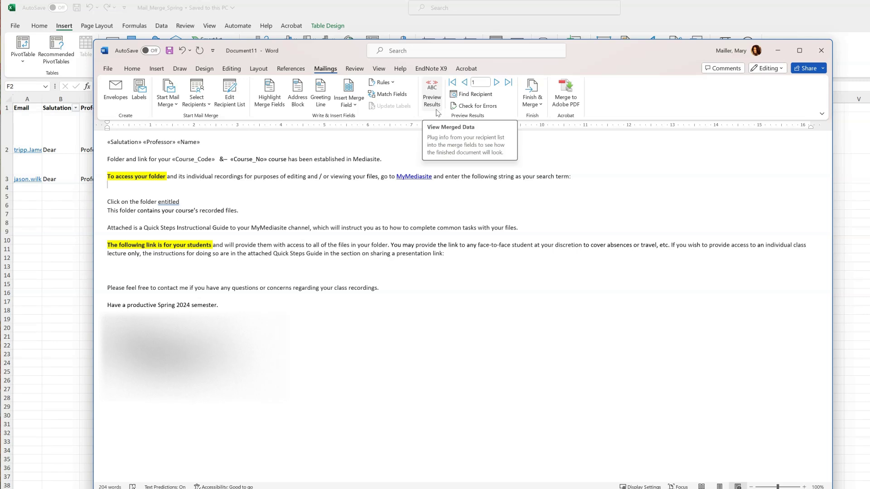
Check the preview, switch back to field codes, and delete the broken «Name» field.
click(433, 89)
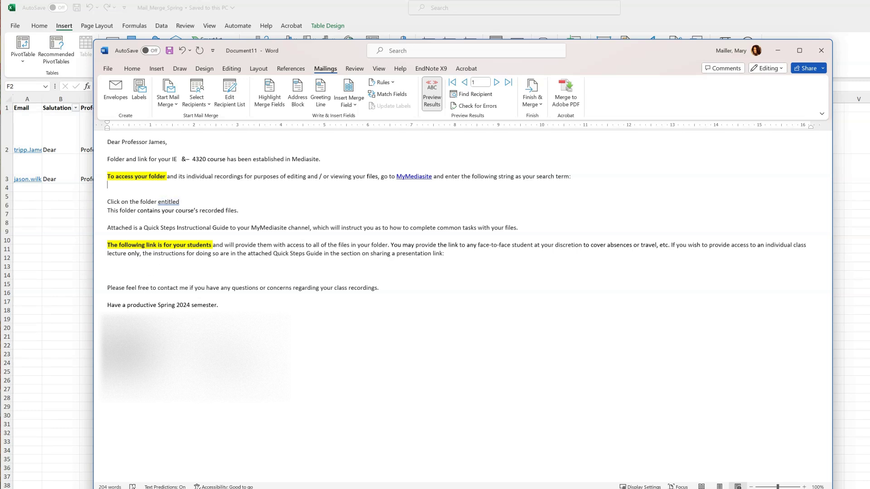
click(433, 97)
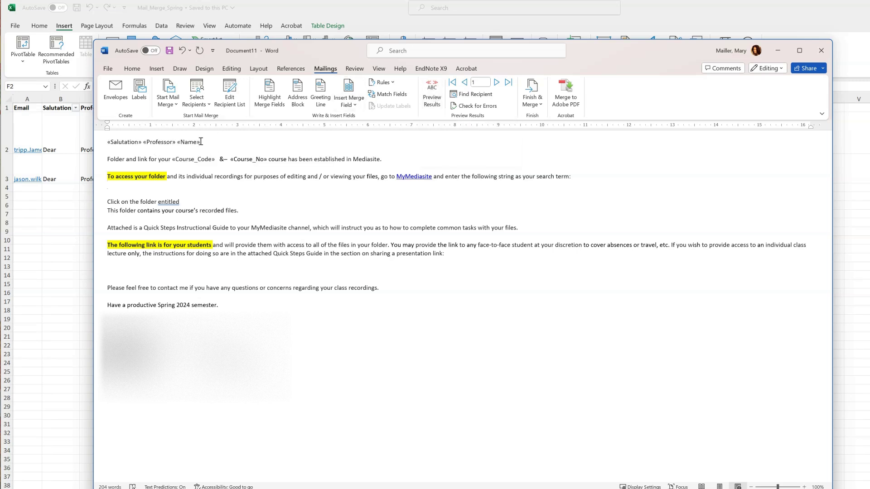
drag(198, 142, 185, 142)
key(BackSpace)
key(BackSpace)
key(BackSpace)
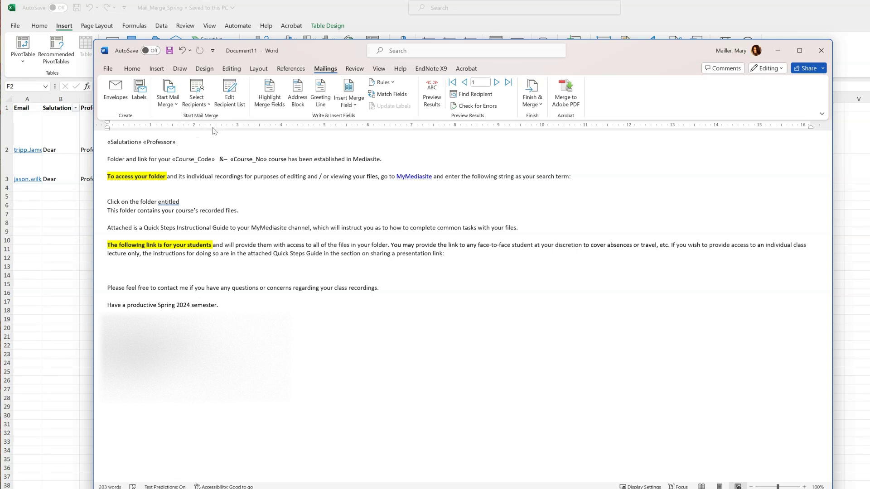
Reinsert the Name merge field after «Professor» on the greeting line.
click(350, 96)
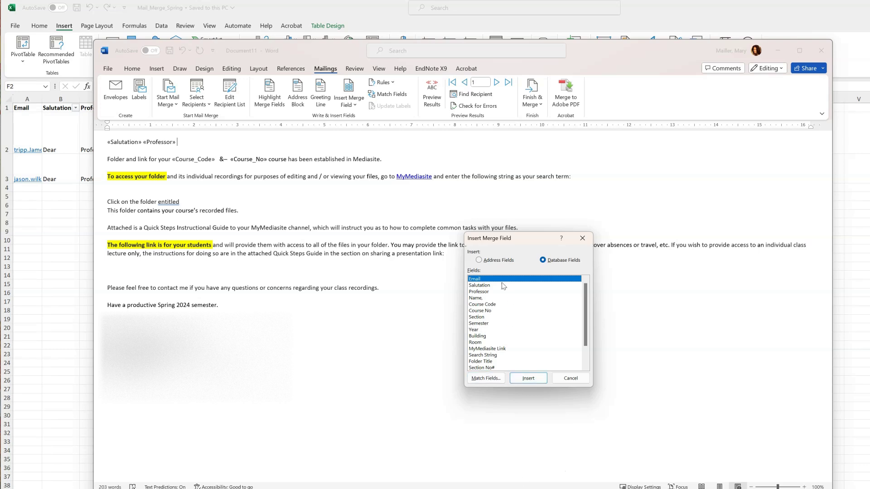
click(475, 298)
click(545, 379)
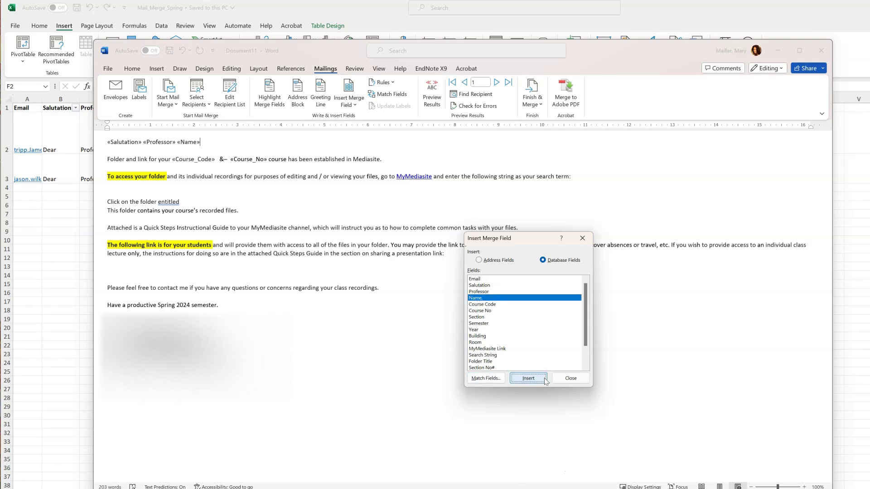
click(586, 383)
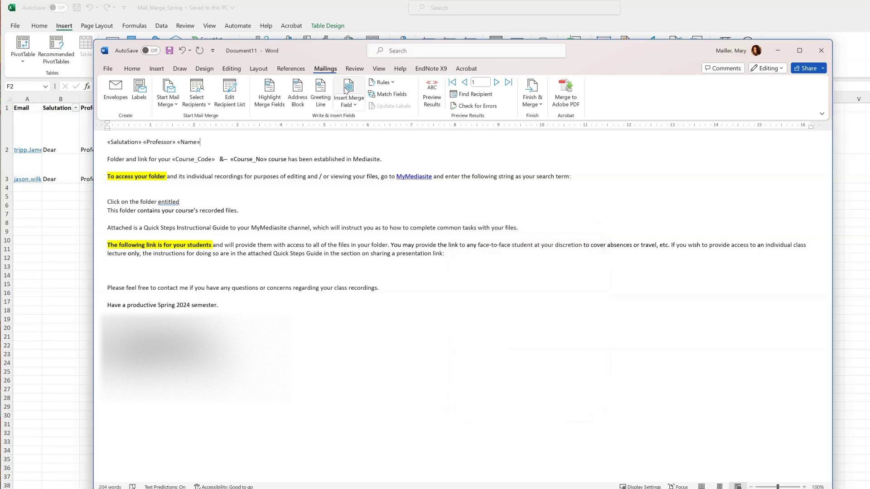
Preview the first recipient's letter ('Dear Professor James,') and show the Finish & Merge options.
click(439, 108)
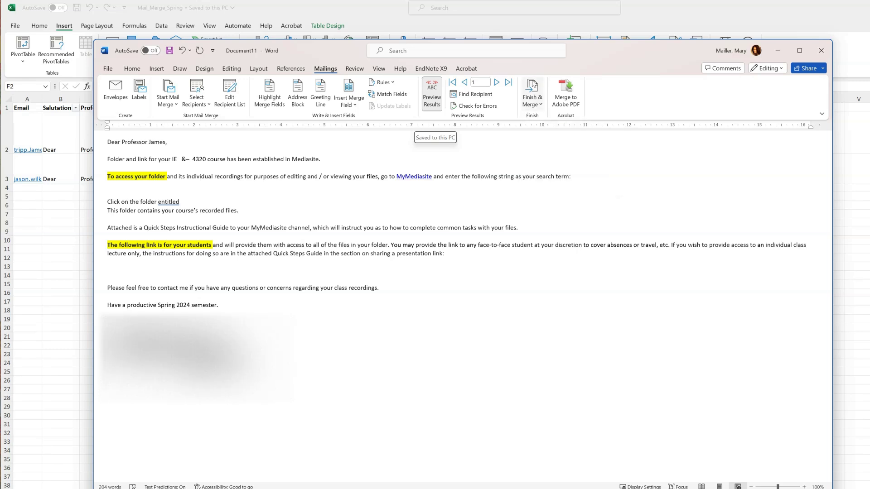
click(541, 106)
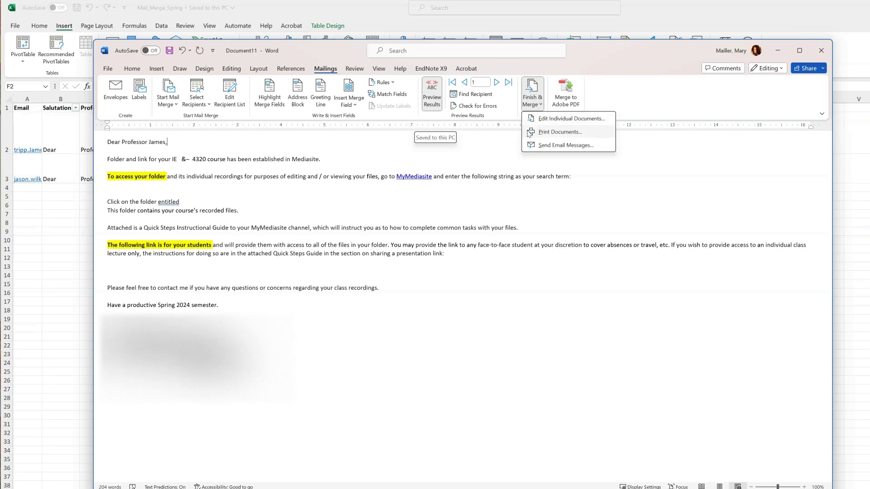
Send the merge as e-mail messages addressed to the Email field for all records.
click(548, 145)
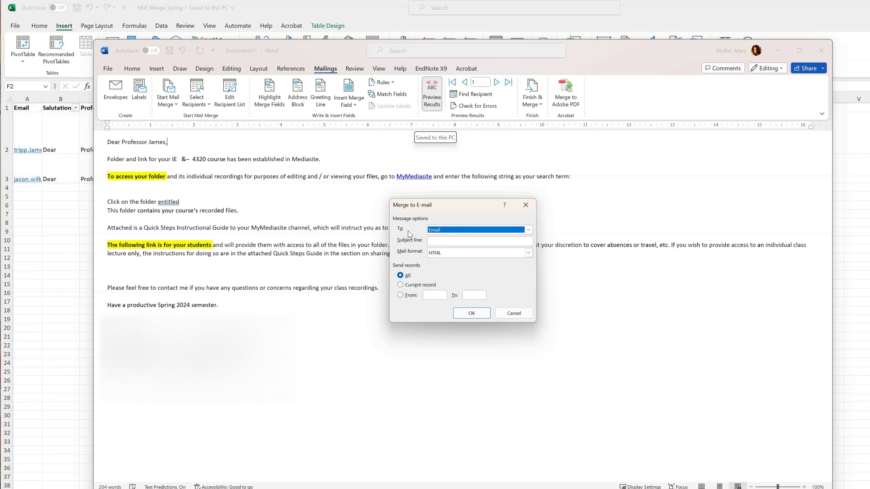
click(528, 230)
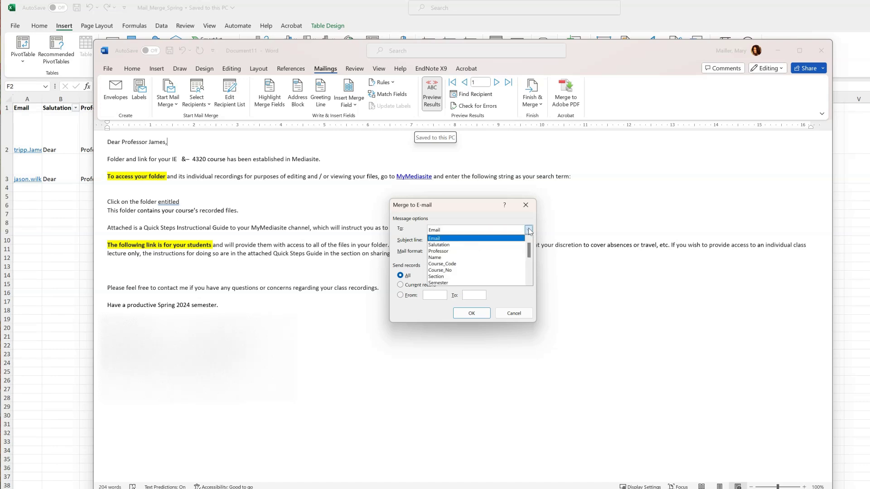
click(443, 240)
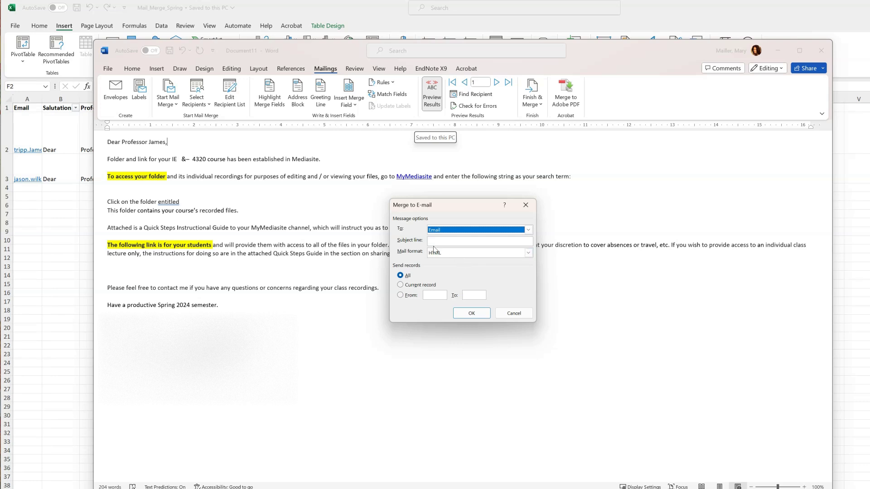
click(444, 243)
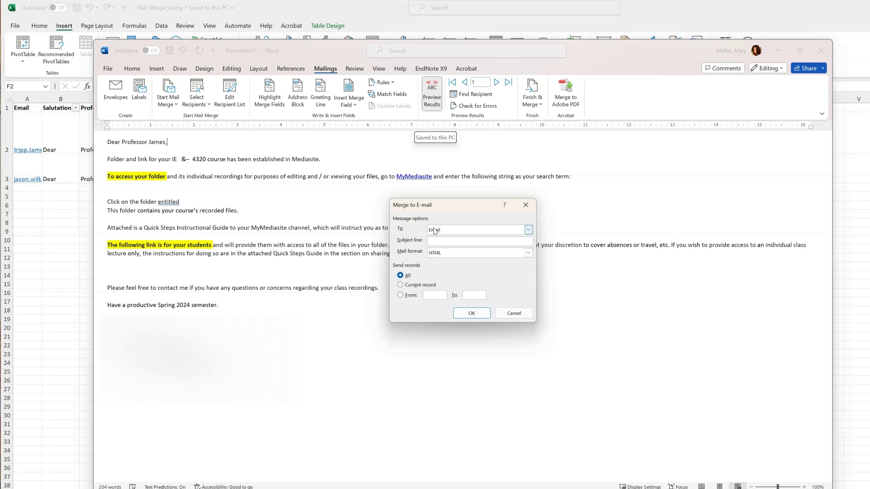
Send the merge to all records as HTML e-mail with subject 'A file has been created for your course.'.
text(A file has been created for your course.)
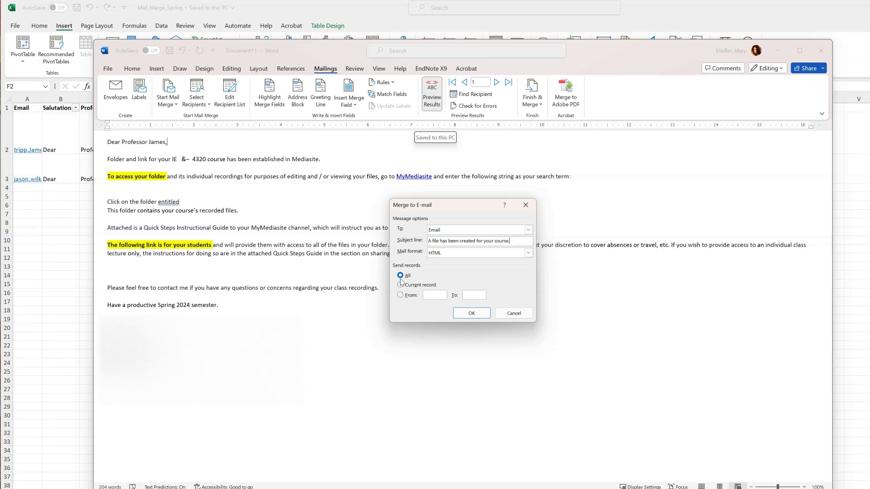
click(472, 313)
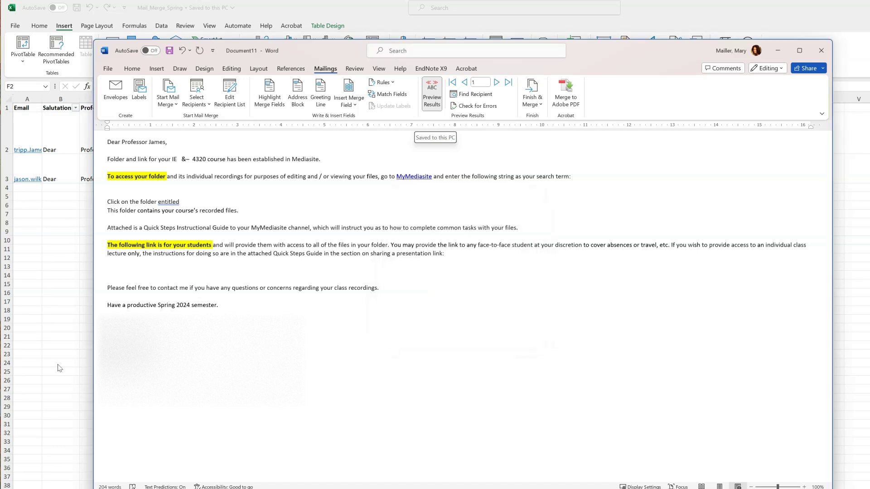
In Outlook's Sent Items, open today's newest 'A file has been created for your course.' message.
mouse_move(517, 488)
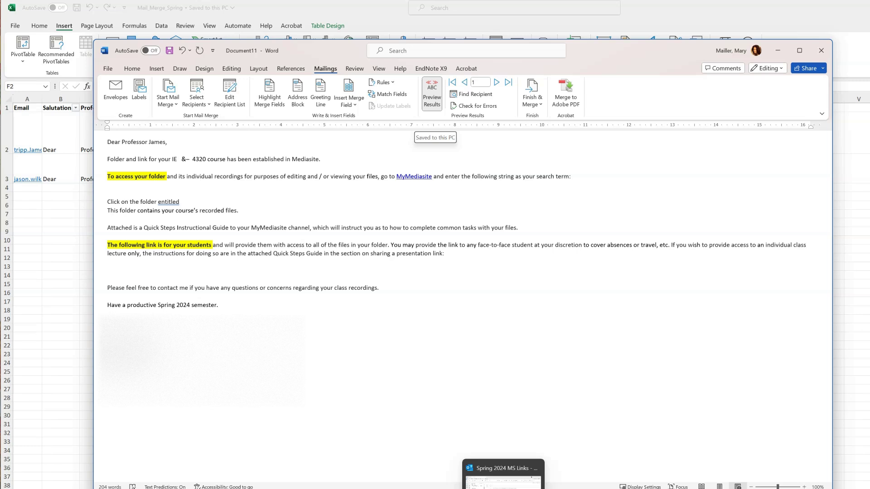
click(582, 473)
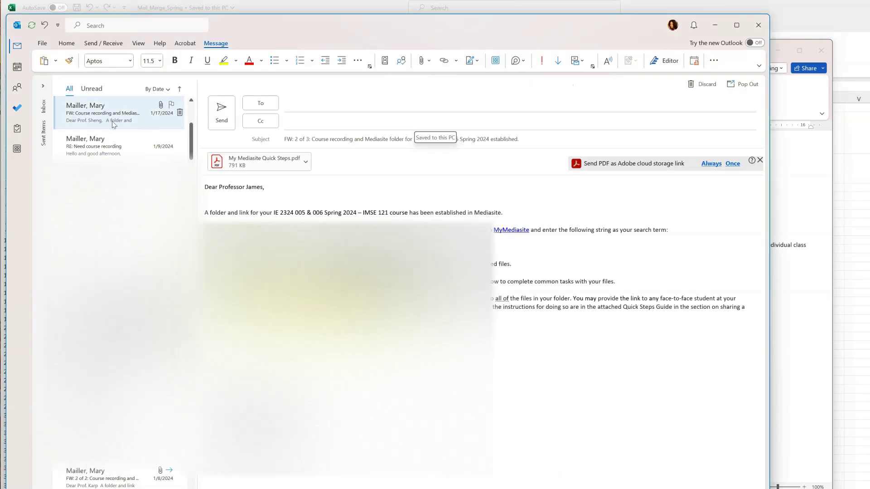
click(41, 136)
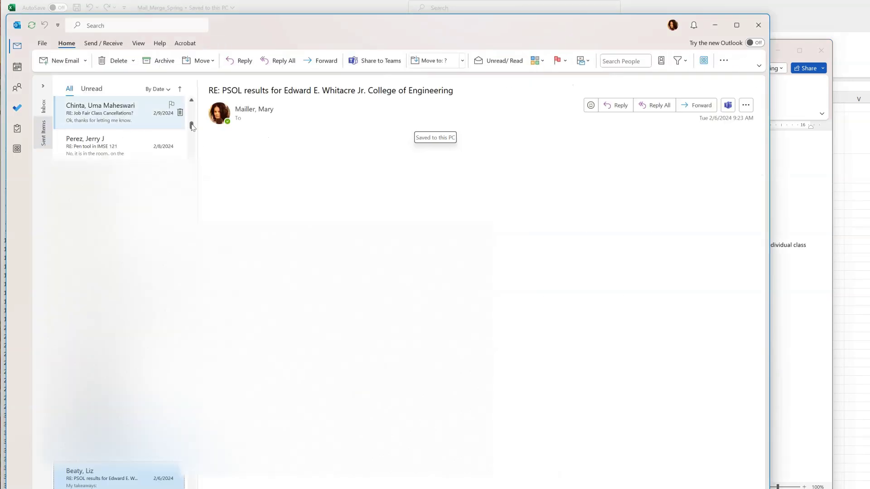
drag(191, 126, 190, 99)
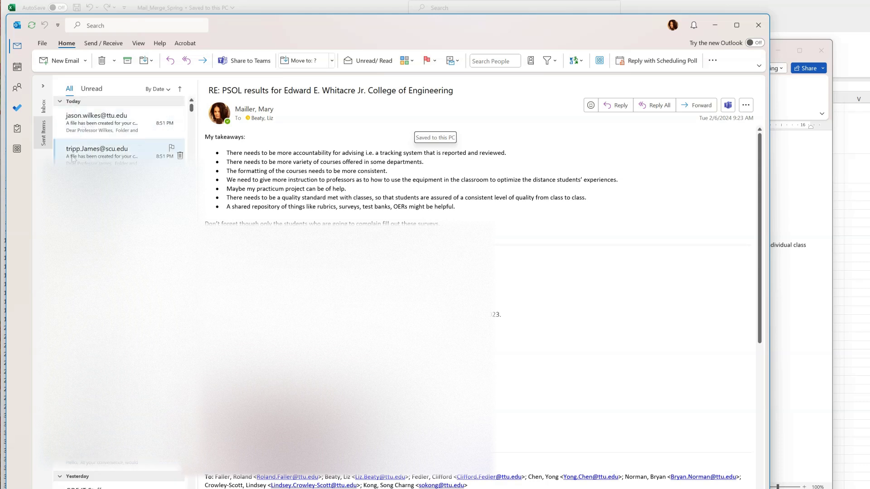
click(99, 137)
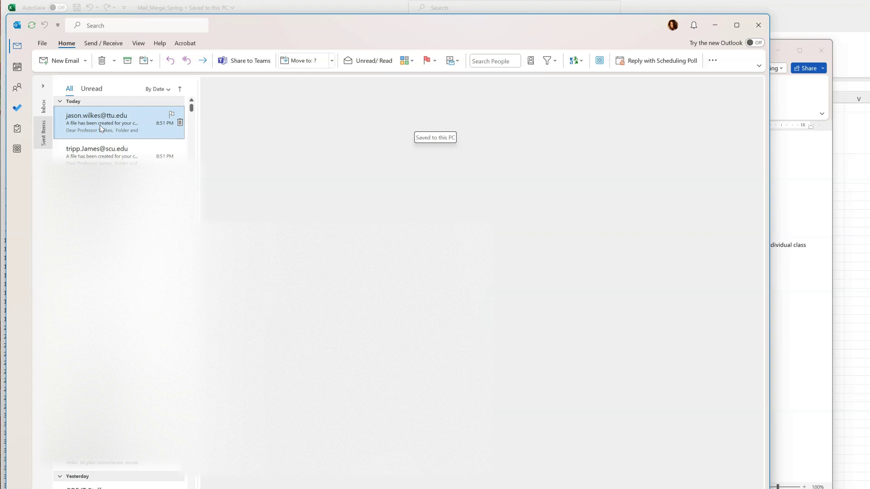